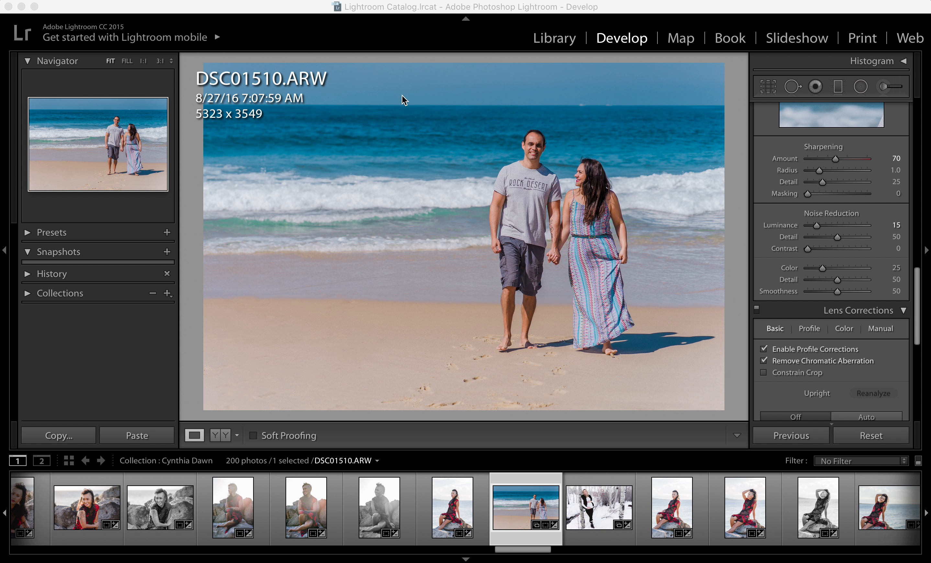
Set the sharpening amount of portrait DSC09477.ARW to 70 and inspect the woman's face at 1:1.
{"action": "left_click", "coordinate": [499, 123]}
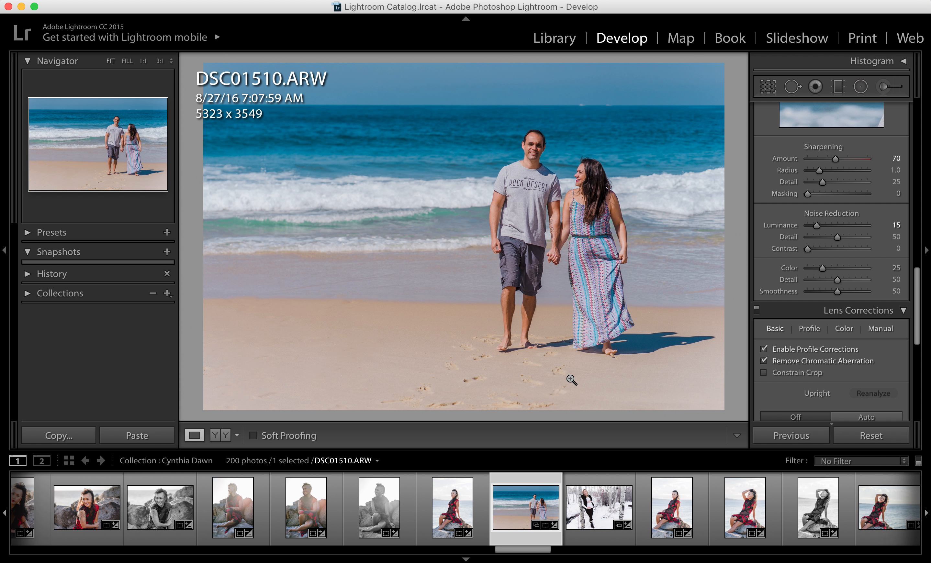
{"action": "left_click", "coordinate": [477, 511]}
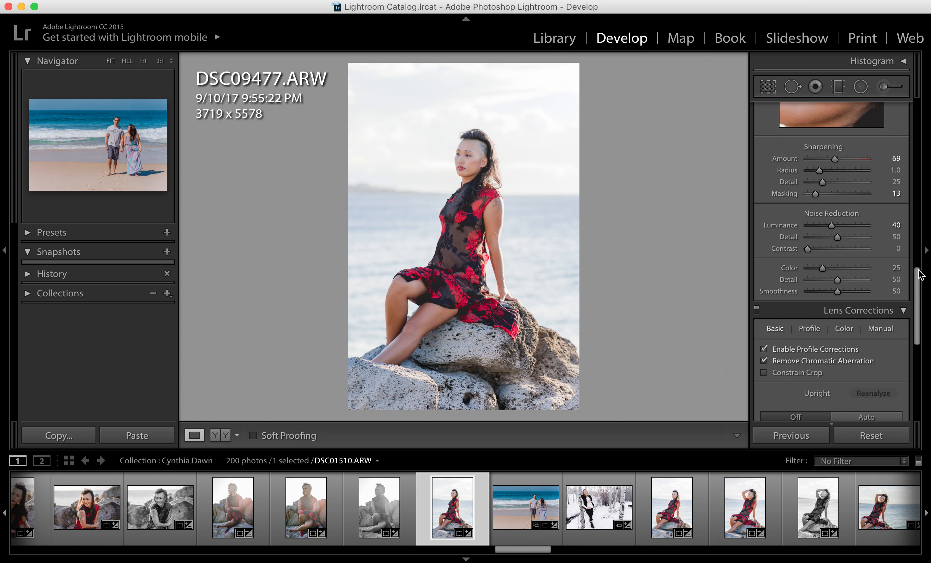
{"action": "left_click_drag", "start_coordinate": [918, 274], "coordinate": [918, 217]}
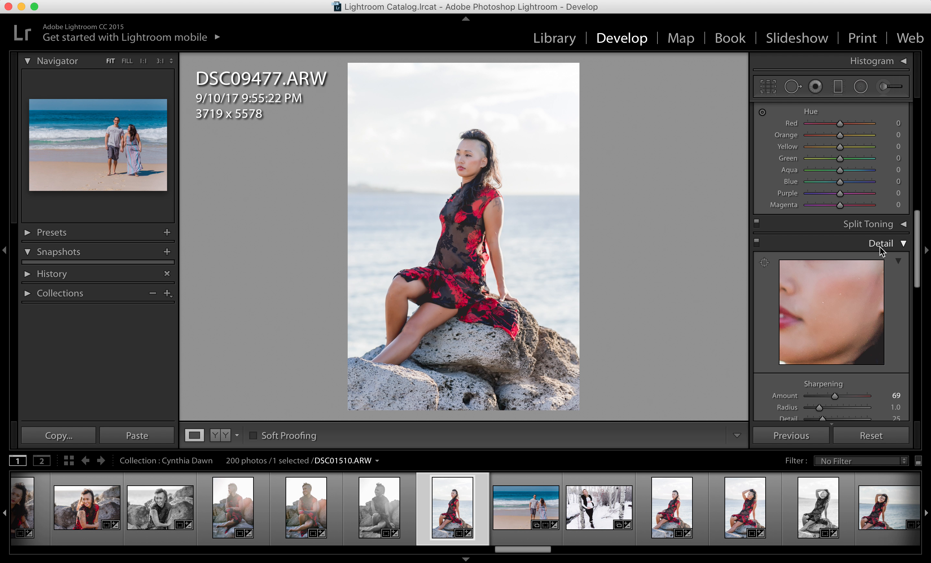
{"action": "left_click_drag", "start_coordinate": [917, 226], "coordinate": [918, 270]}
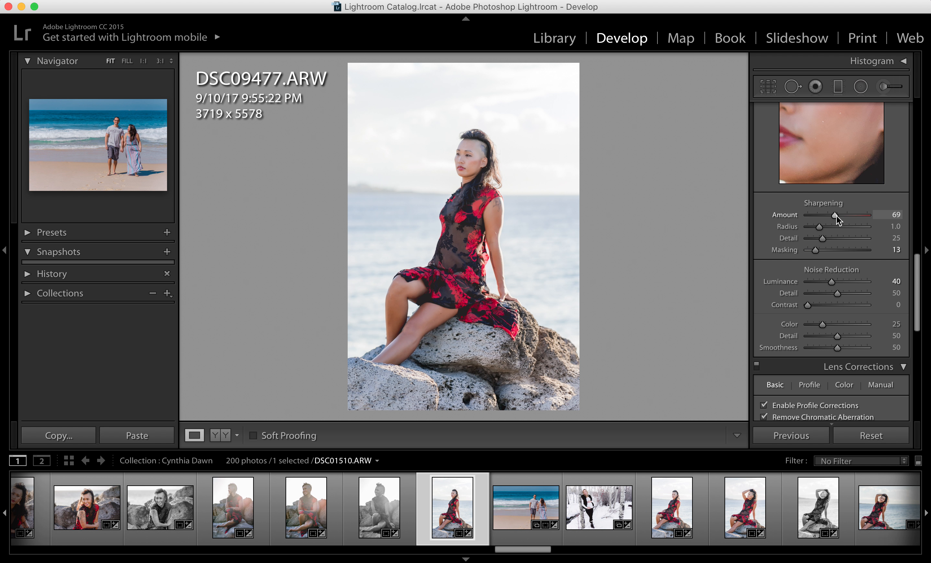
{"action": "left_click", "coordinate": [893, 215]}
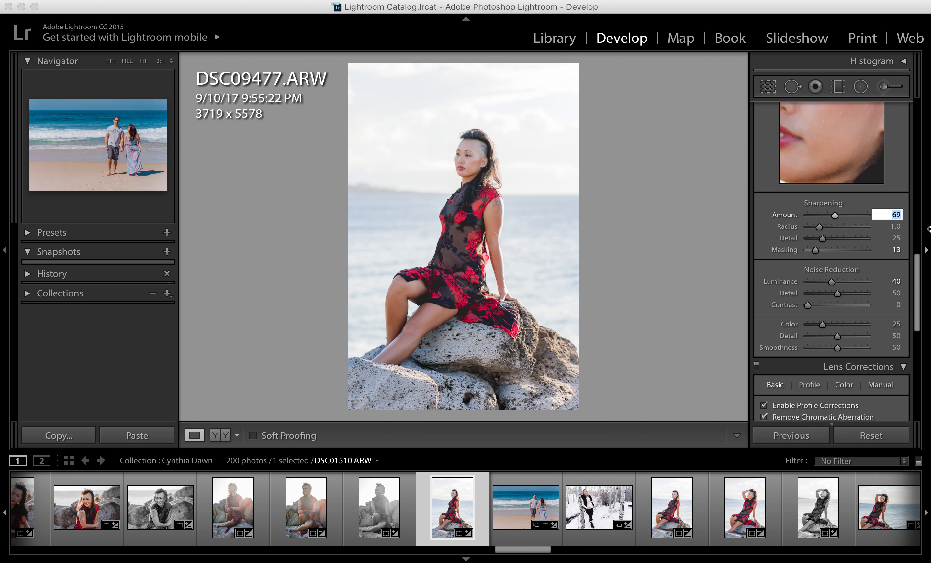
{"action": "type", "text": "70"}
{"action": "key", "text": "Return"}
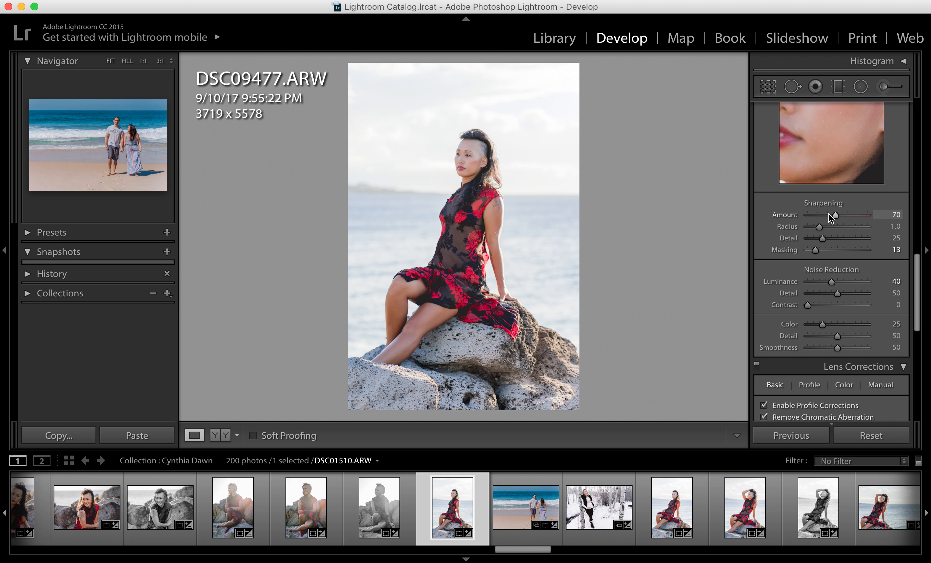
{"action": "left_click", "coordinate": [474, 151]}
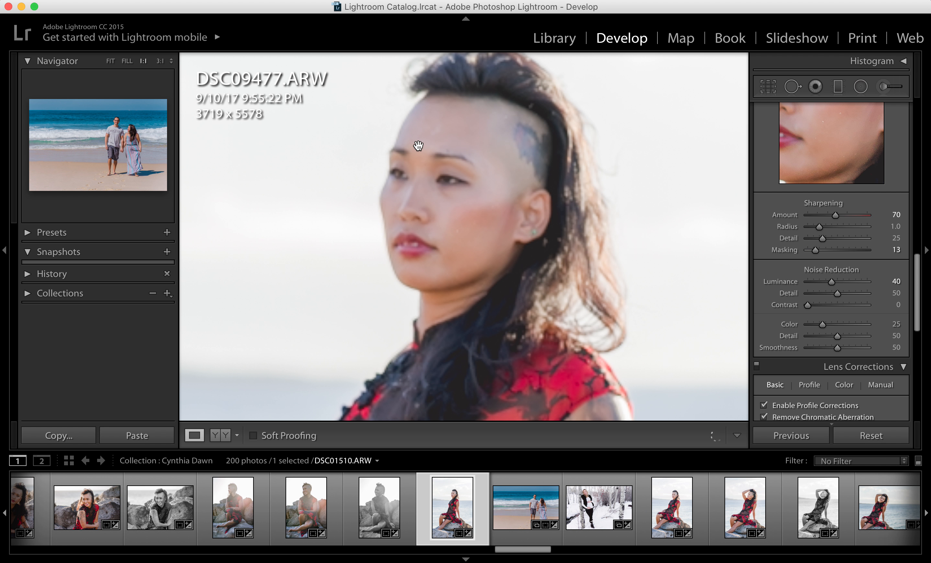
{"action": "left_click", "coordinate": [520, 226]}
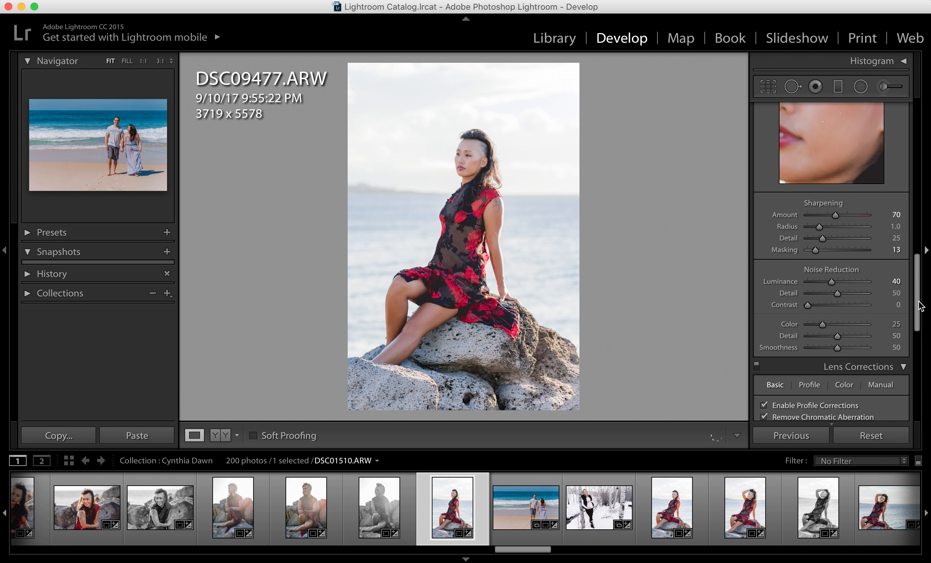
Compare DSC09477.ARW with lens profile corrections disabled and enabled, leaving them enabled.
{"action": "left_click_drag", "start_coordinate": [916, 317], "coordinate": [916, 341]}
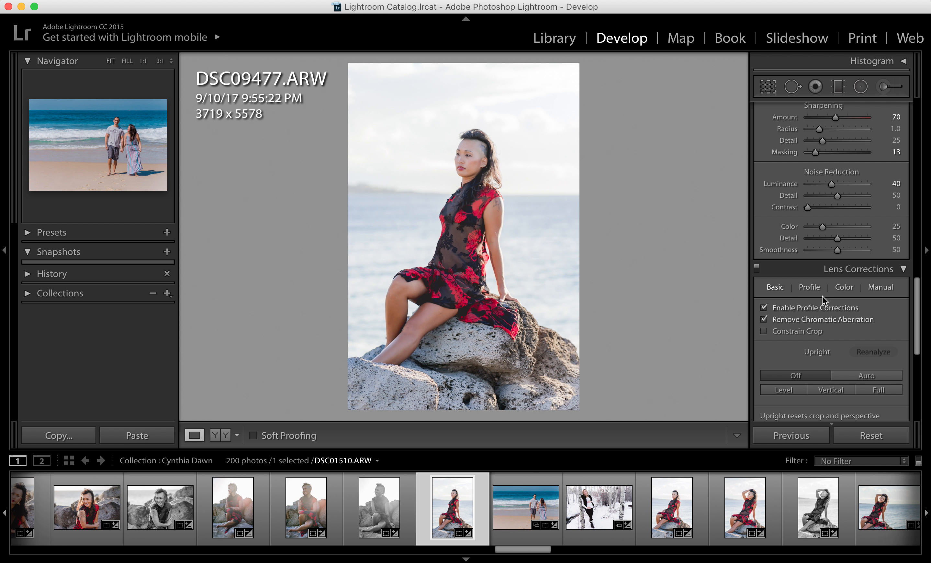
{"action": "left_click", "coordinate": [763, 307]}
{"action": "left_click", "coordinate": [762, 308]}
Compare the snowy aspen photo DSC07724.ARW with and without lens profile corrections, leaving them enabled.
{"action": "left_click", "coordinate": [591, 500]}
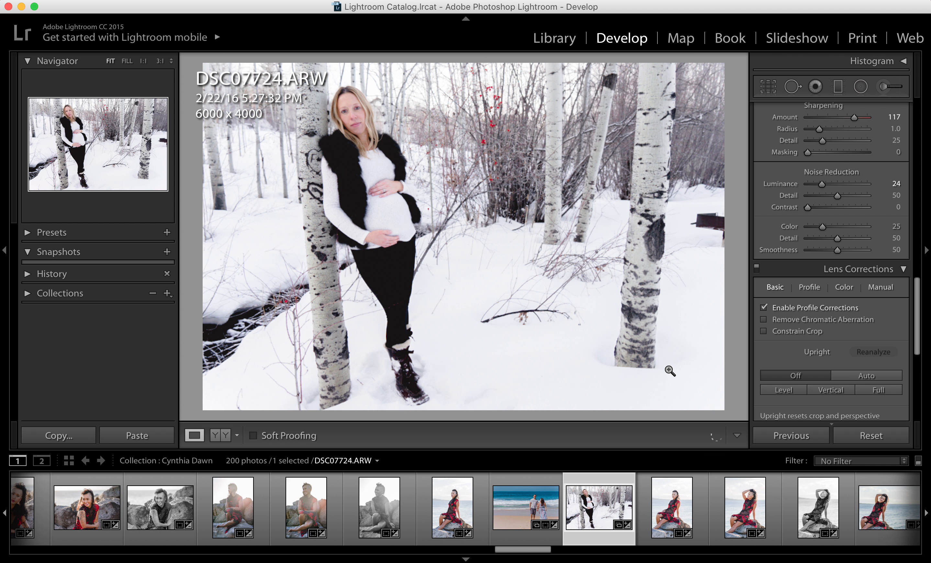
{"action": "left_click", "coordinate": [899, 63]}
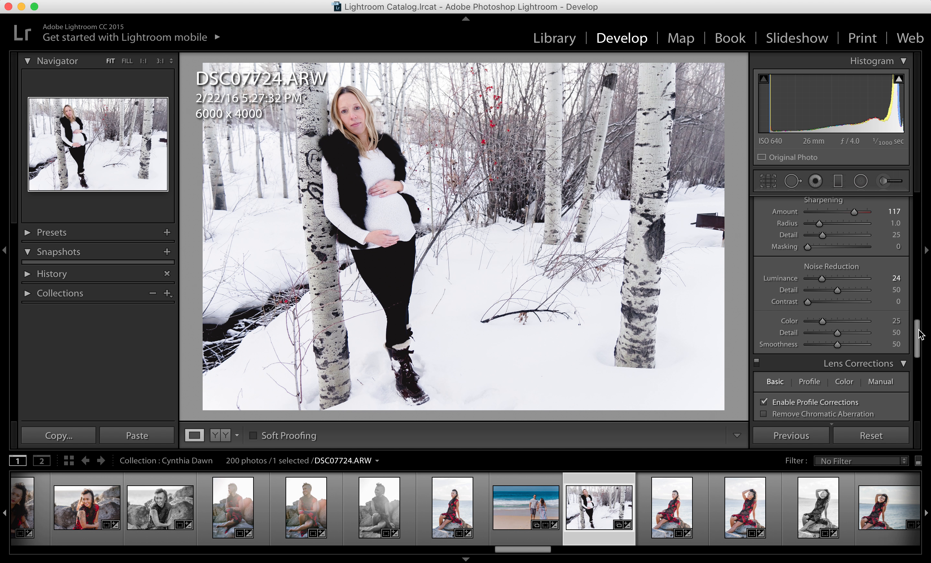
{"action": "left_click_drag", "start_coordinate": [920, 334], "coordinate": [916, 351]}
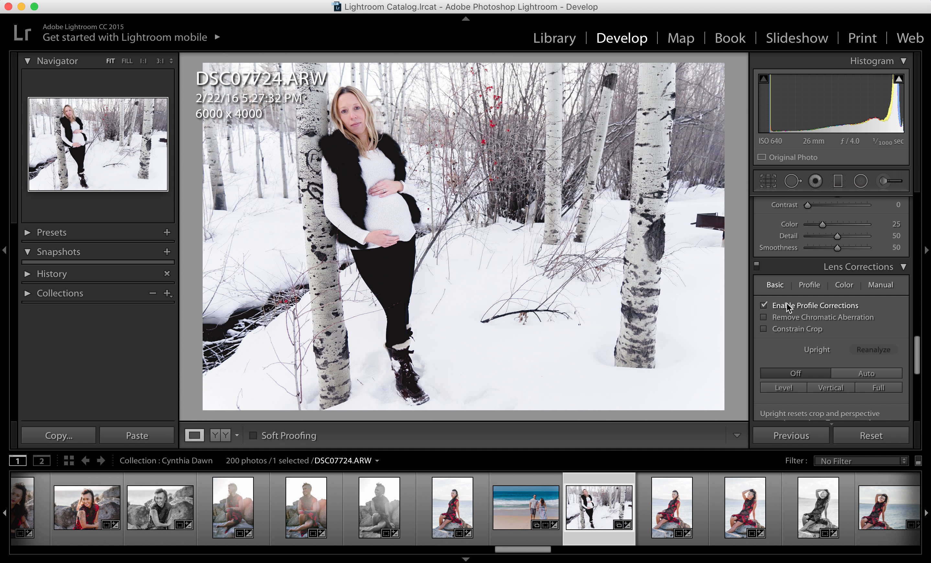
{"action": "left_click", "coordinate": [763, 305]}
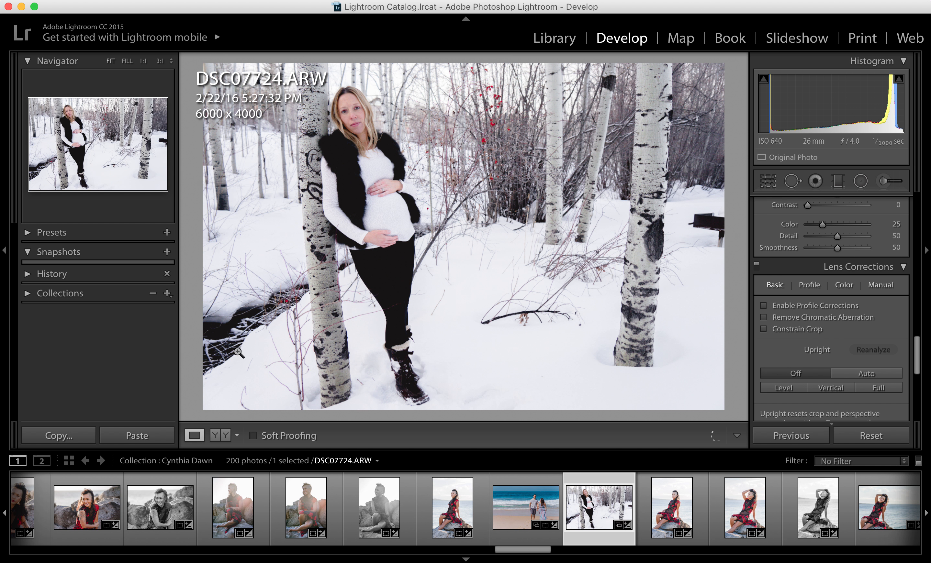
{"action": "left_click", "coordinate": [762, 306]}
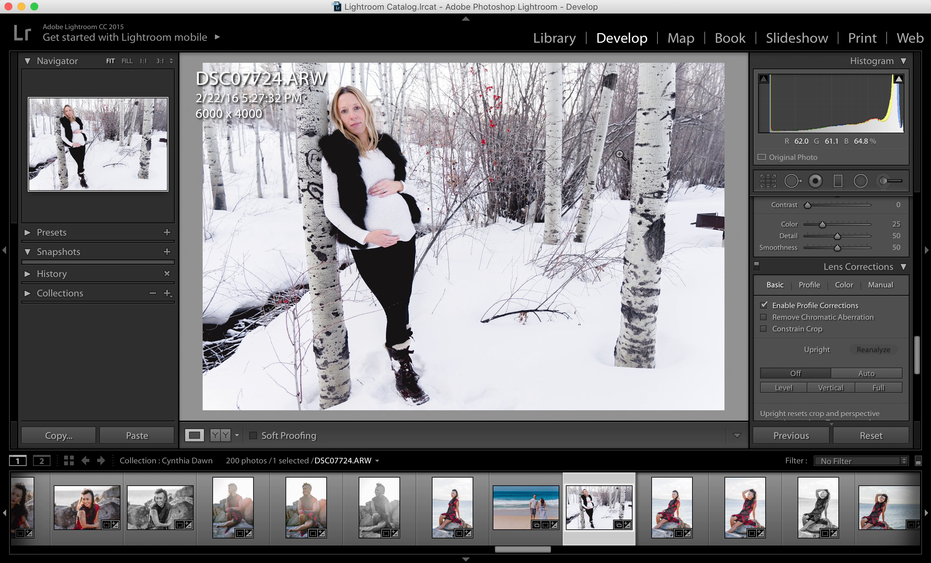
{"action": "left_click", "coordinate": [764, 305]}
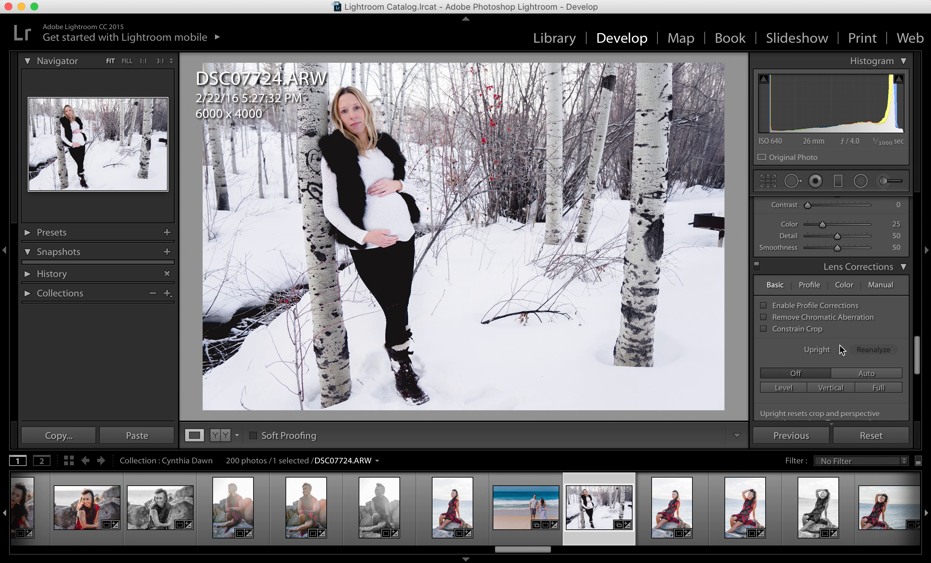
{"action": "left_click", "coordinate": [767, 306]}
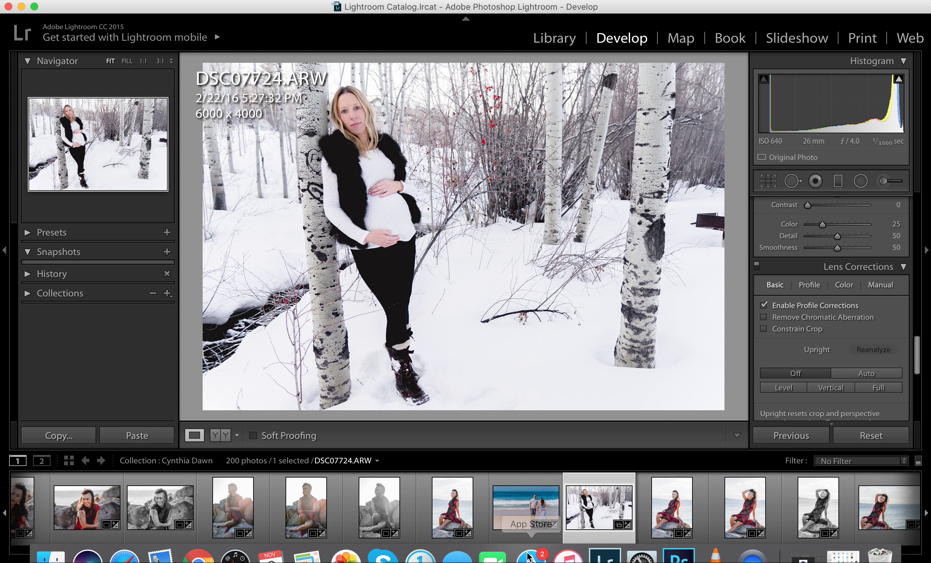
Compare the rock portrait DSC09436.ARW with and without lens profile corrections, leaving them disabled.
{"action": "left_click_drag", "start_coordinate": [530, 550], "coordinate": [435, 547]}
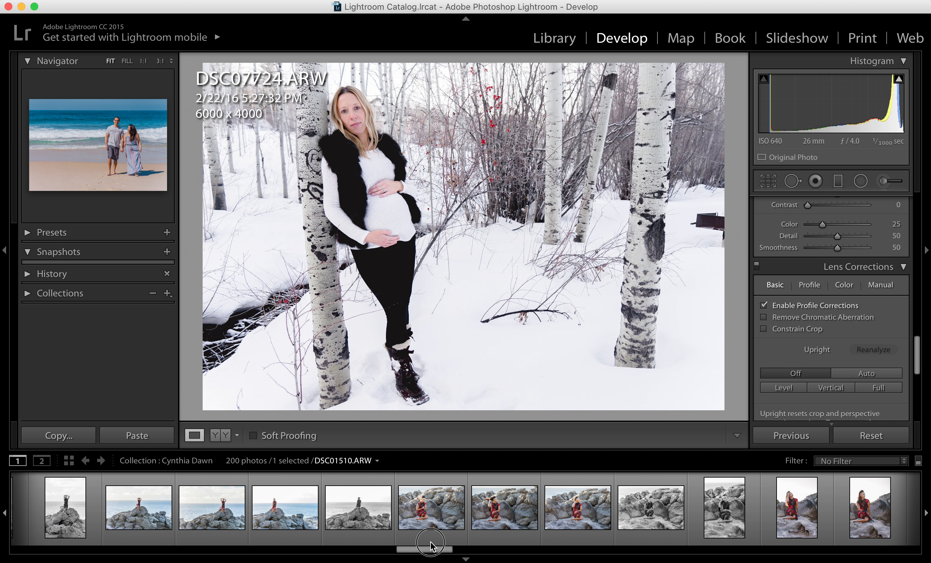
{"action": "left_click", "coordinate": [498, 505]}
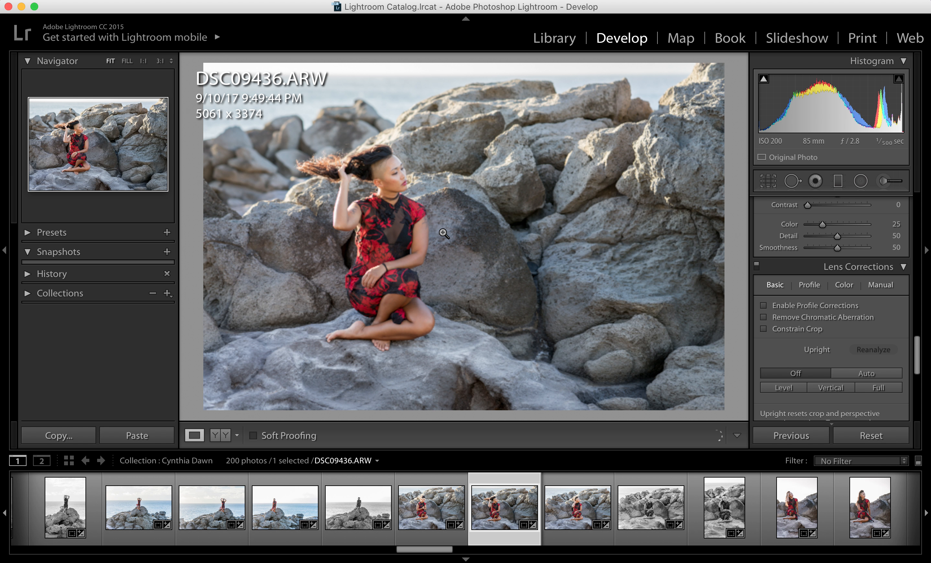
{"action": "left_click", "coordinate": [765, 307]}
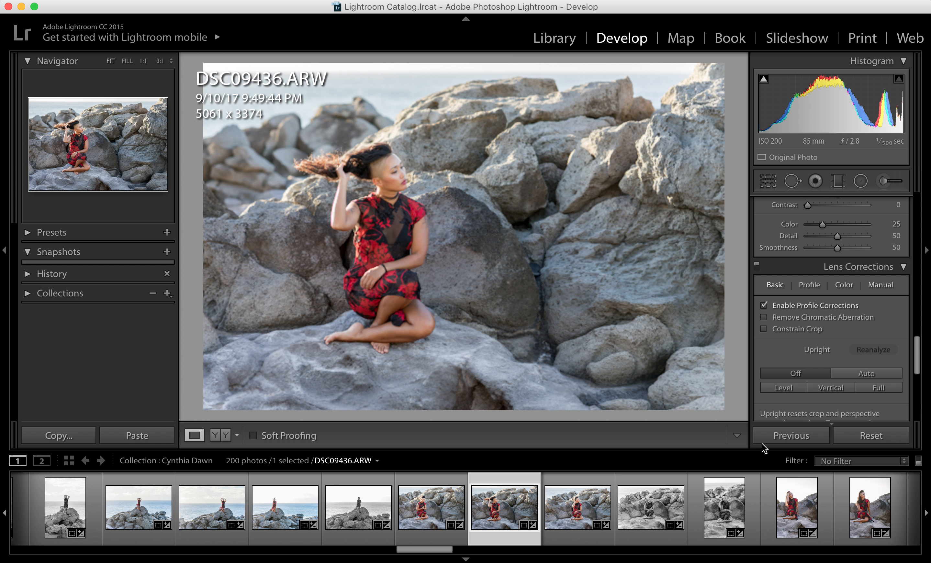
{"action": "left_click", "coordinate": [763, 305]}
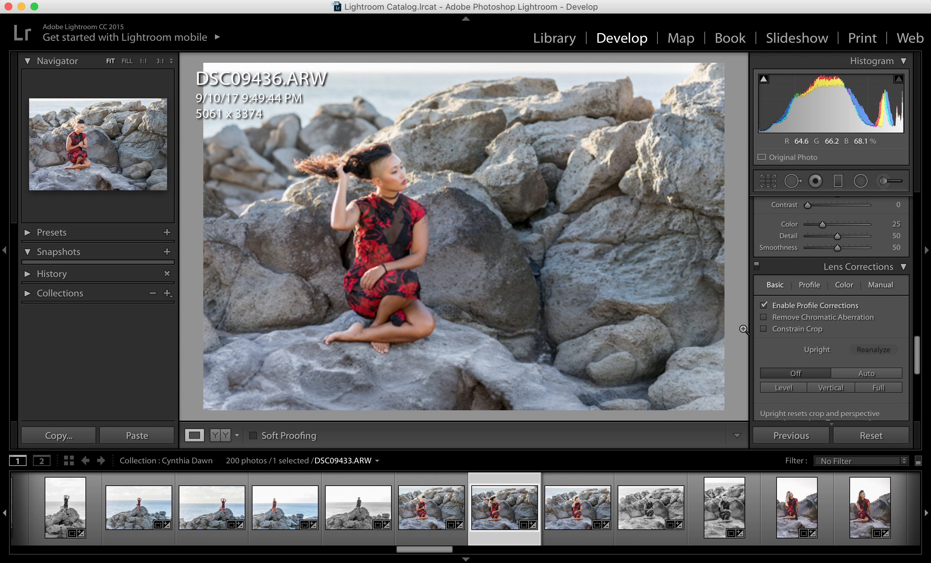
{"action": "left_click", "coordinate": [765, 304]}
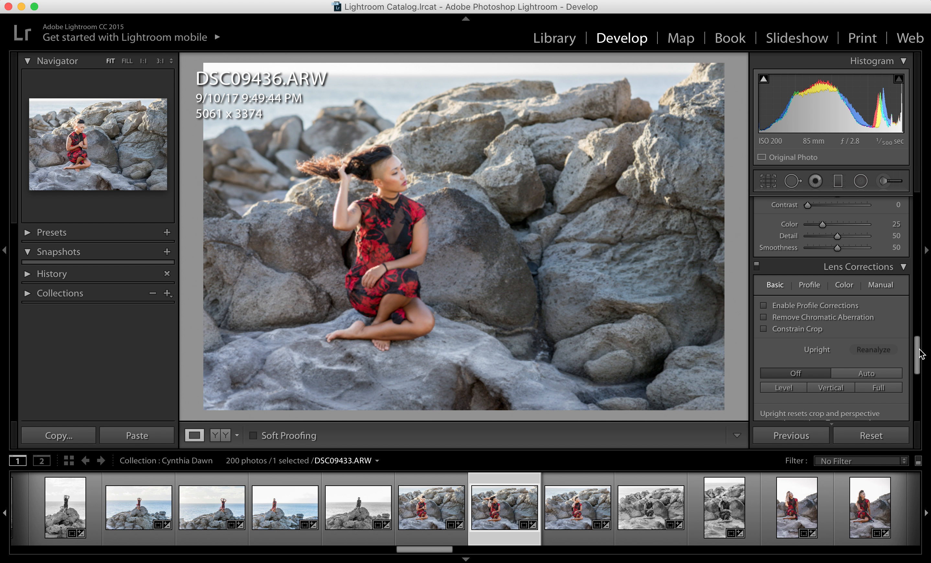
Compare the beach couple photo DSC01510.ARW with and without lens profile corrections, leaving them enabled.
{"action": "left_click_drag", "start_coordinate": [918, 322], "coordinate": [920, 178]}
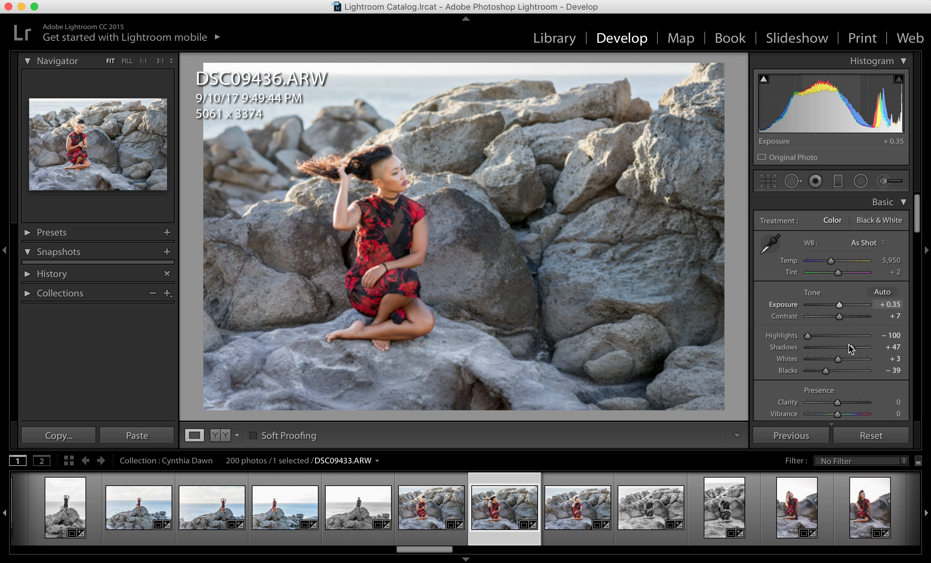
{"action": "left_click_drag", "start_coordinate": [437, 551], "coordinate": [536, 549]}
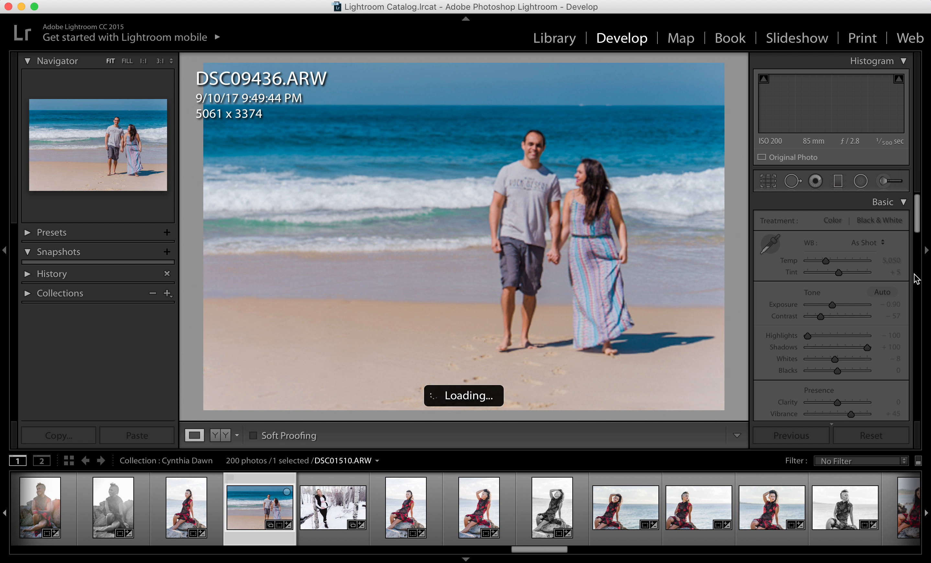
{"action": "left_click_drag", "start_coordinate": [917, 279], "coordinate": [920, 367]}
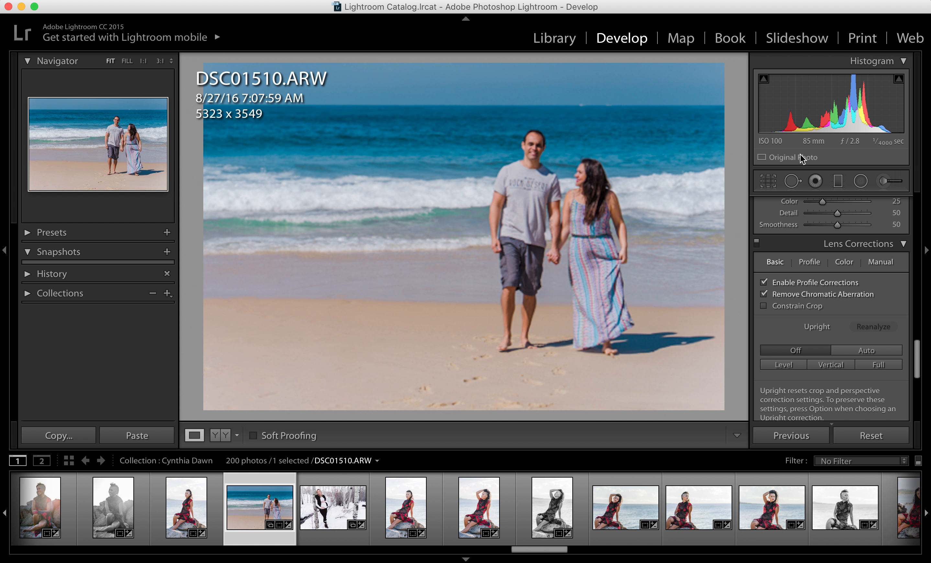
{"action": "left_click", "coordinate": [764, 282]}
{"action": "left_click", "coordinate": [763, 283]}
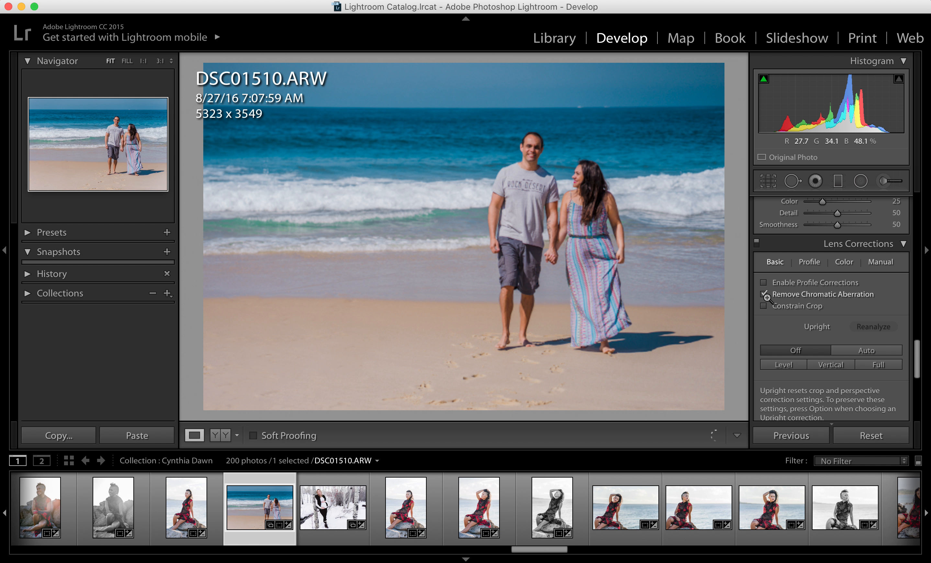
{"action": "left_click", "coordinate": [763, 283]}
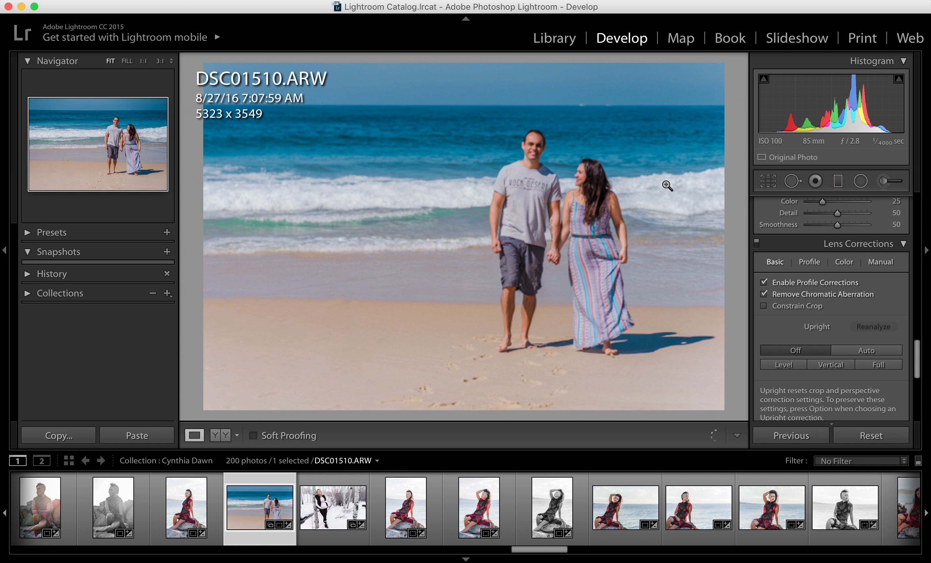
{"action": "left_click", "coordinate": [763, 284]}
{"action": "left_click", "coordinate": [763, 283]}
{"action": "left_click", "coordinate": [764, 283]}
{"action": "left_click", "coordinate": [763, 283]}
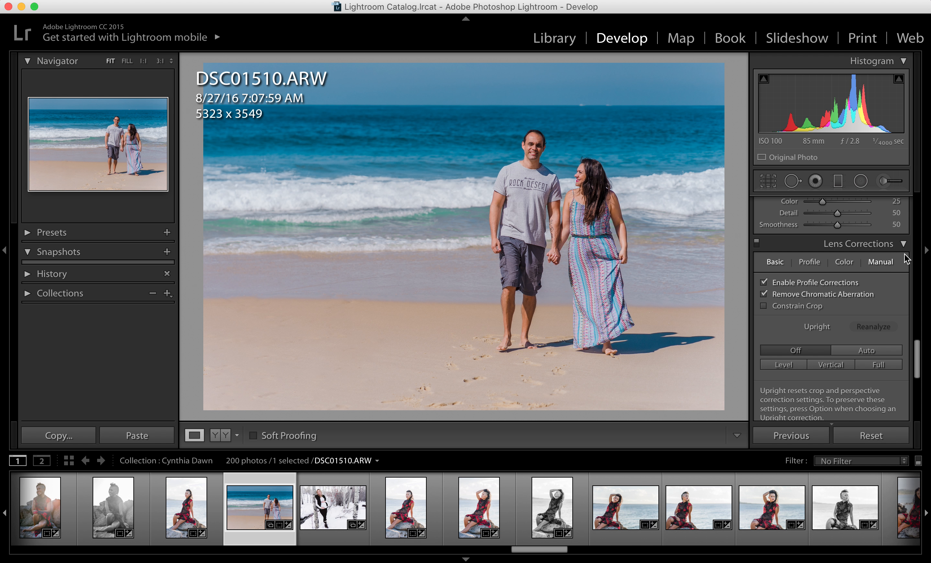
Compare the sunset beach photo DSC09614-Edit.tif with lens profile corrections disabled and enabled.
{"action": "left_click_drag", "start_coordinate": [919, 355], "coordinate": [922, 325]}
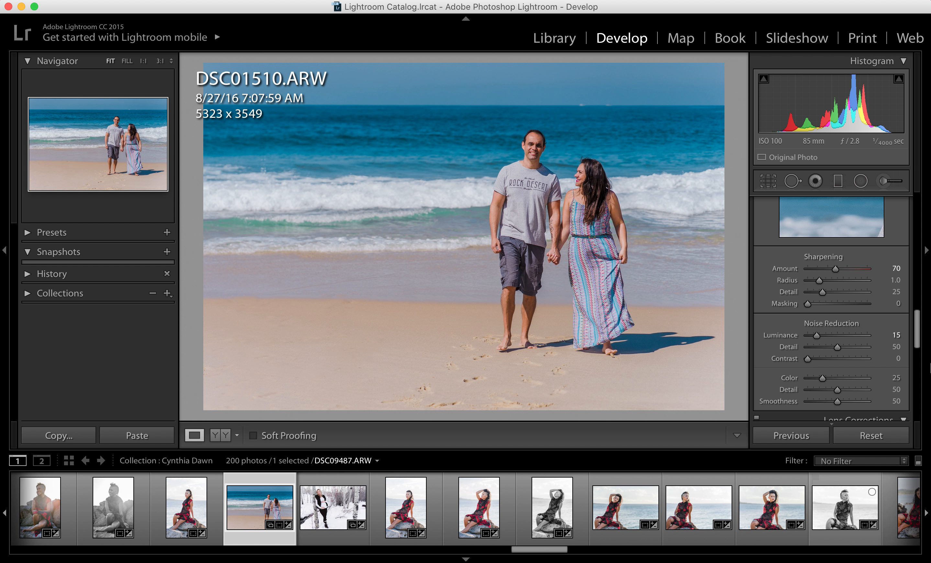
{"action": "left_click_drag", "start_coordinate": [540, 549], "coordinate": [766, 537]}
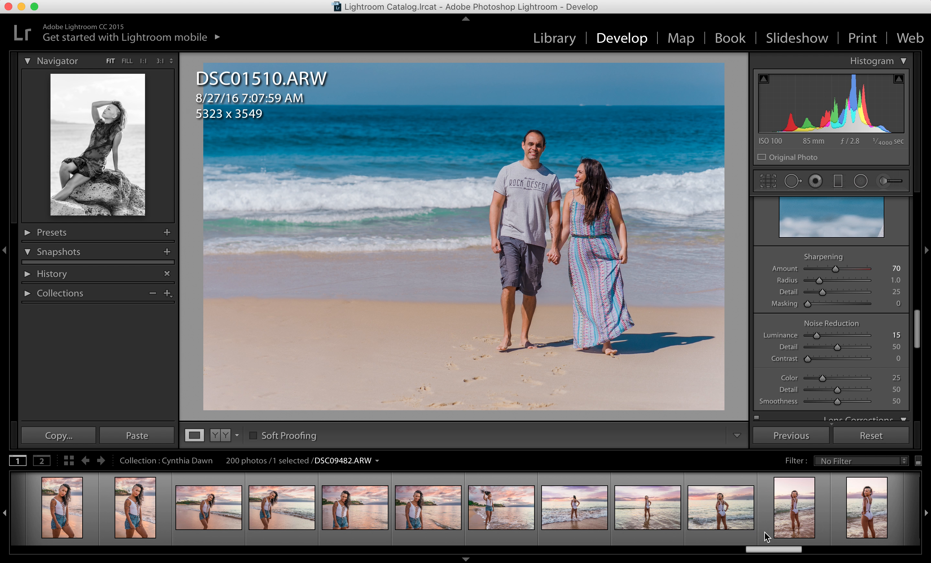
{"action": "left_click", "coordinate": [499, 496]}
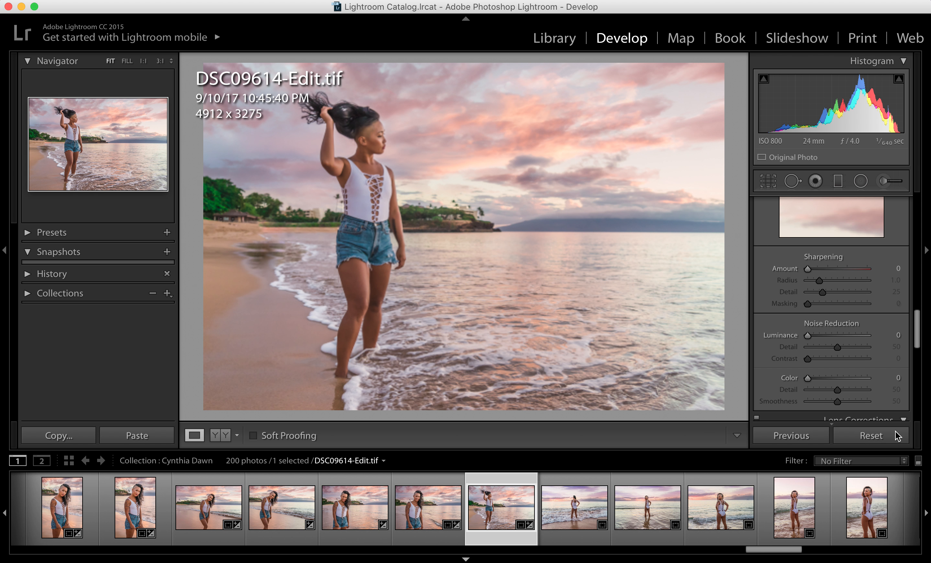
{"action": "left_click_drag", "start_coordinate": [918, 339], "coordinate": [917, 370]}
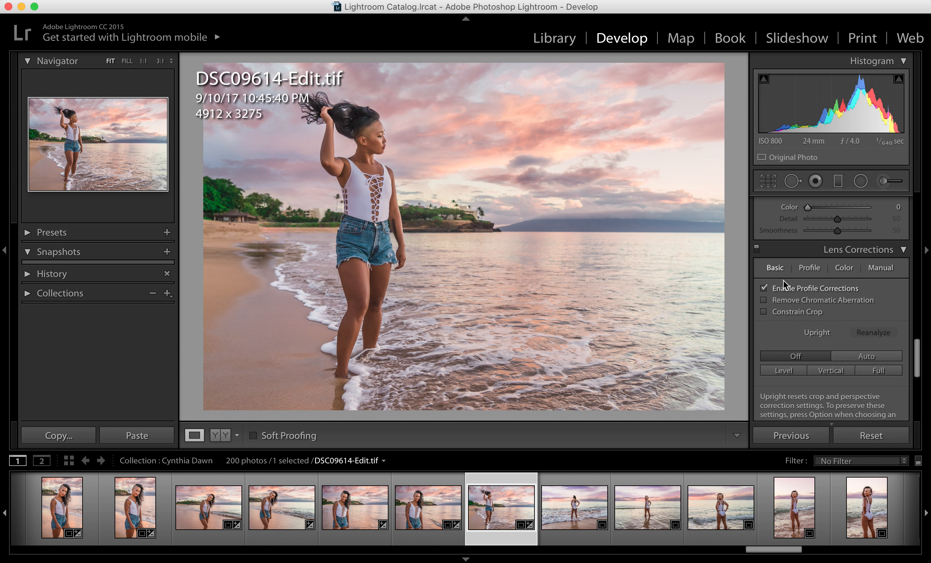
{"action": "left_click", "coordinate": [764, 289]}
{"action": "left_click", "coordinate": [764, 288]}
Shift the white balance tint of DSC09614-Edit.tif slightly toward green.
{"action": "left_click_drag", "start_coordinate": [917, 345], "coordinate": [920, 199]}
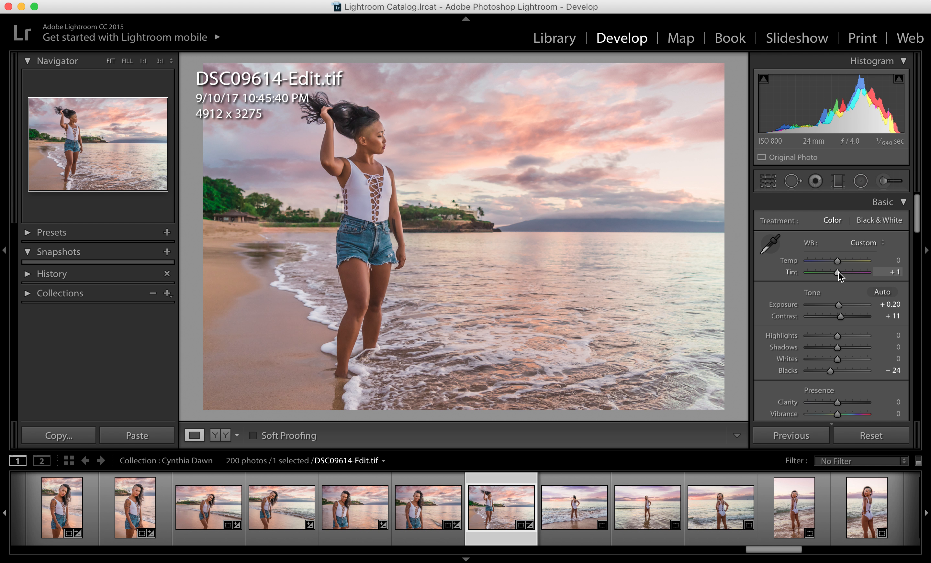
{"action": "mouse_move", "coordinate": [840, 273]}
{"action": "left_mouse_down"}
{"action": "mouse_move", "coordinate": [855, 273]}
{"action": "mouse_move", "coordinate": [811, 274]}
{"action": "mouse_move", "coordinate": [837, 274]}
{"action": "left_mouse_up"}
Test a tint of +53 on the photo DSC09410.ARW of the woman standing on rocks, and settle on −5.
{"action": "left_click_drag", "start_coordinate": [762, 550], "coordinate": [375, 536]}
{"action": "left_click", "coordinate": [459, 505]}
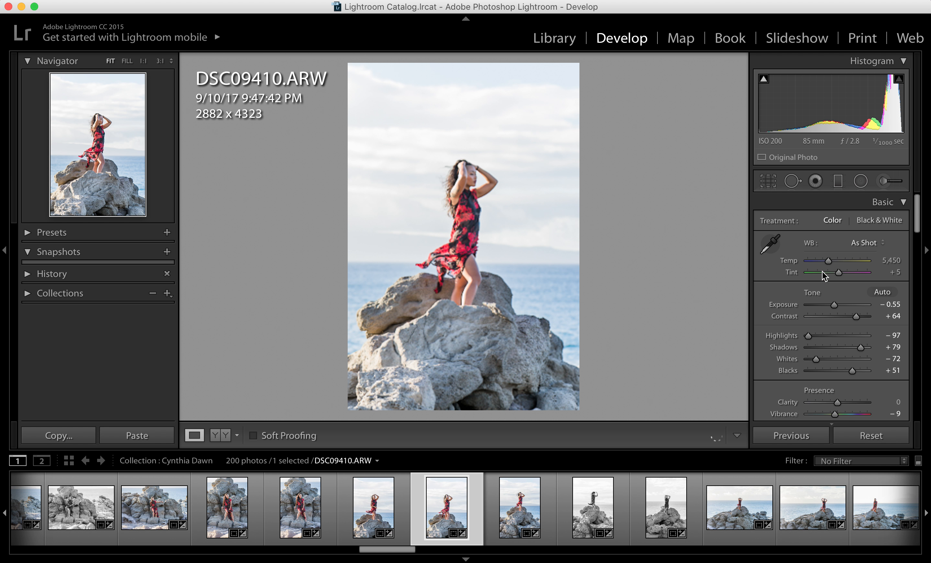
{"action": "left_click", "coordinate": [839, 273]}
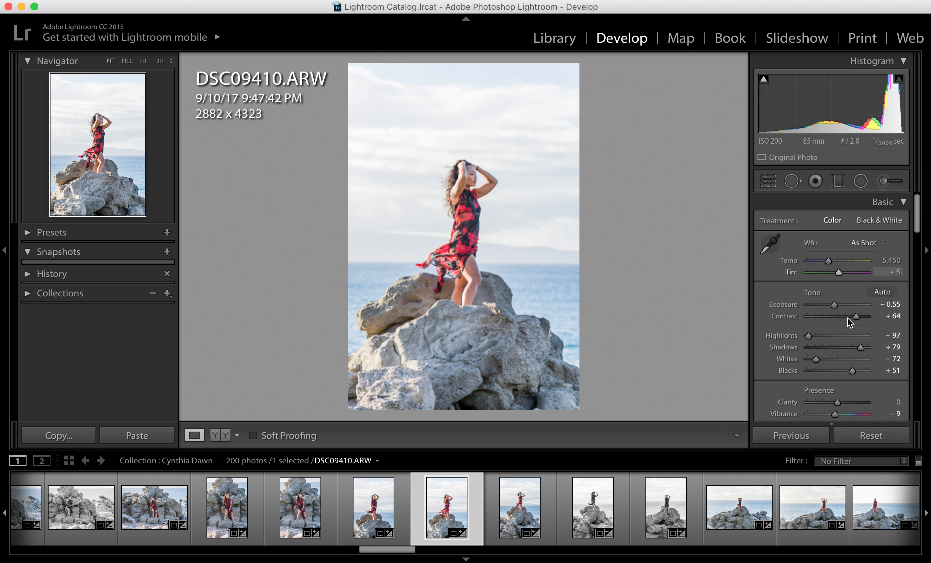
{"action": "mouse_move", "coordinate": [840, 274]}
{"action": "left_mouse_down"}
{"action": "mouse_move", "coordinate": [845, 283]}
{"action": "mouse_move", "coordinate": [841, 276]}
{"action": "left_mouse_up"}
{"action": "left_click", "coordinate": [839, 273]}
{"action": "left_click_drag", "start_coordinate": [844, 272], "coordinate": [848, 272]}
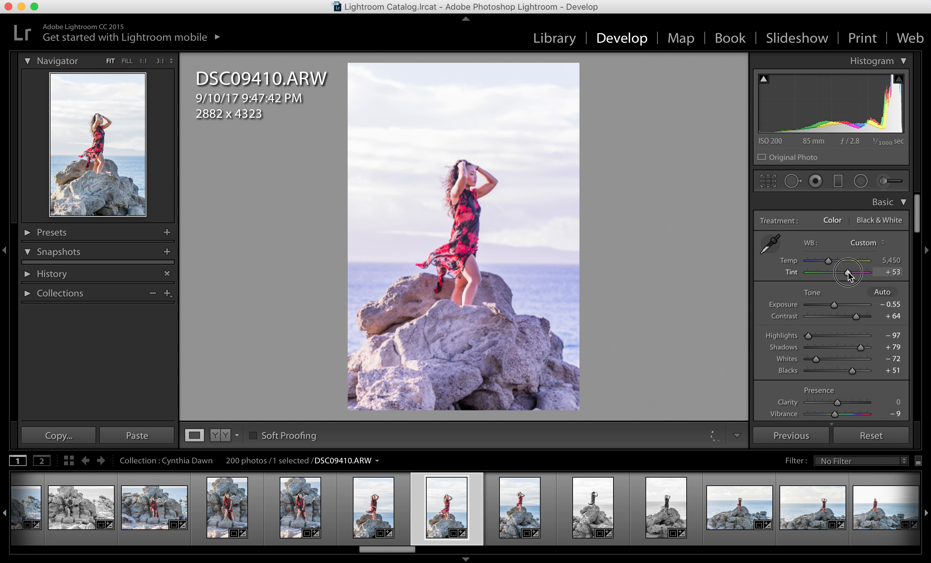
{"action": "left_click_drag", "start_coordinate": [846, 271], "coordinate": [836, 273]}
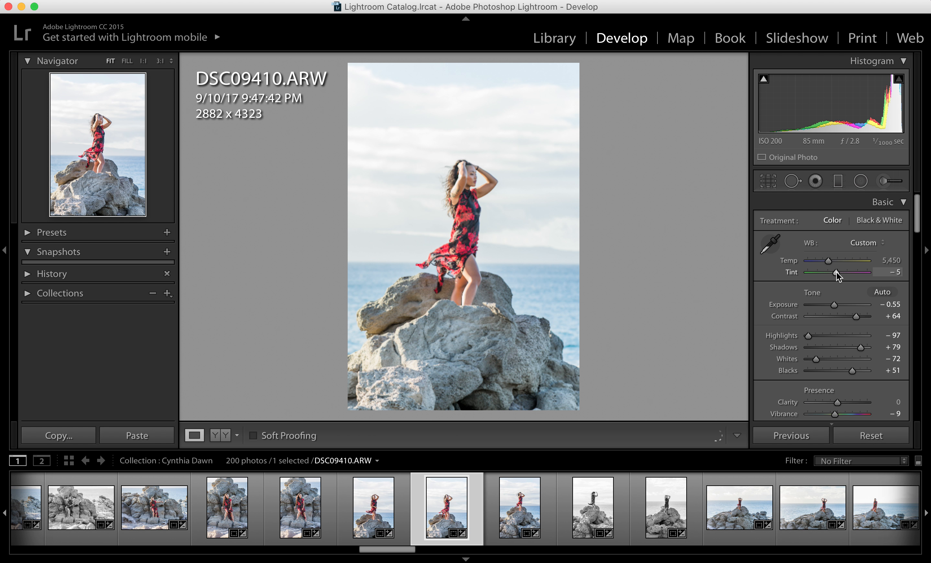